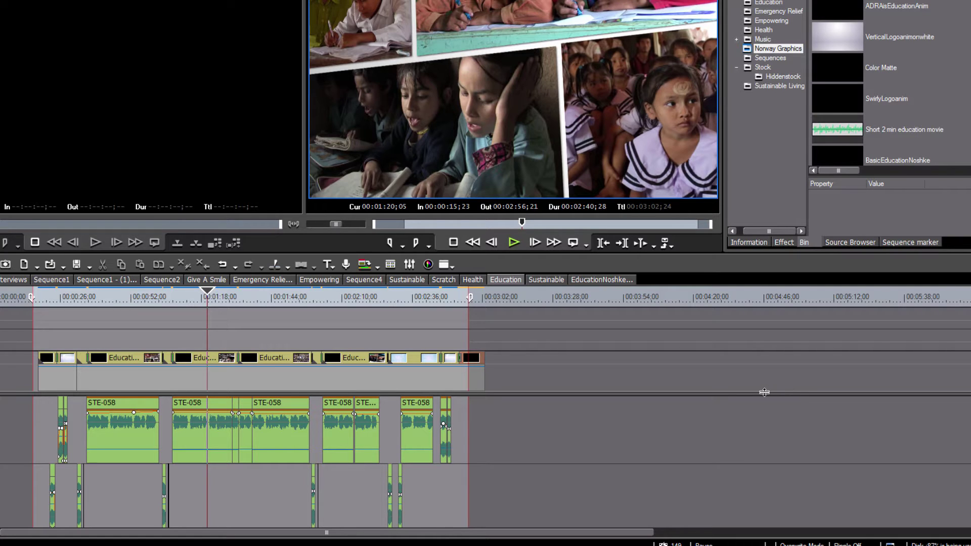
Open Print to File, reposition the dialog, and view the AVI DV category, which lists no presets.
key(F11)
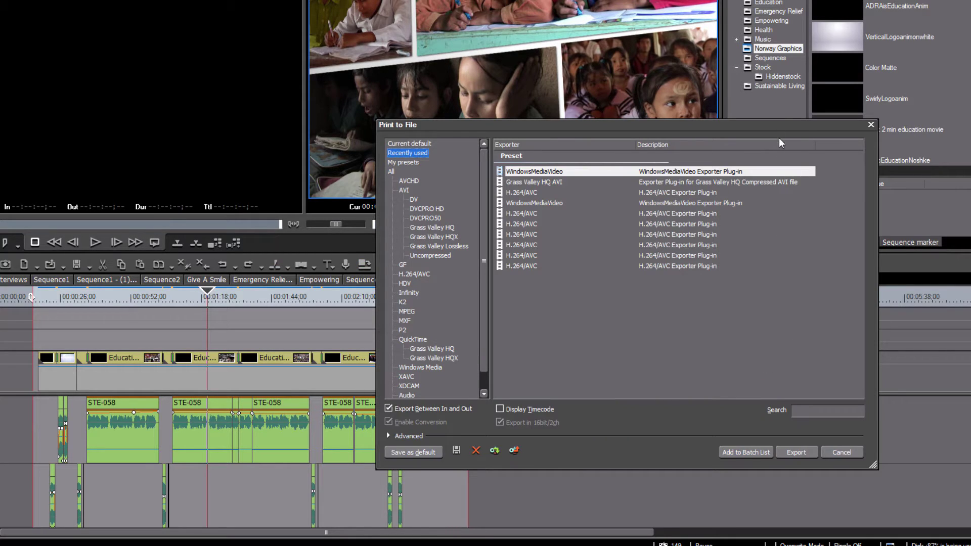
drag(785, 126, 747, 121)
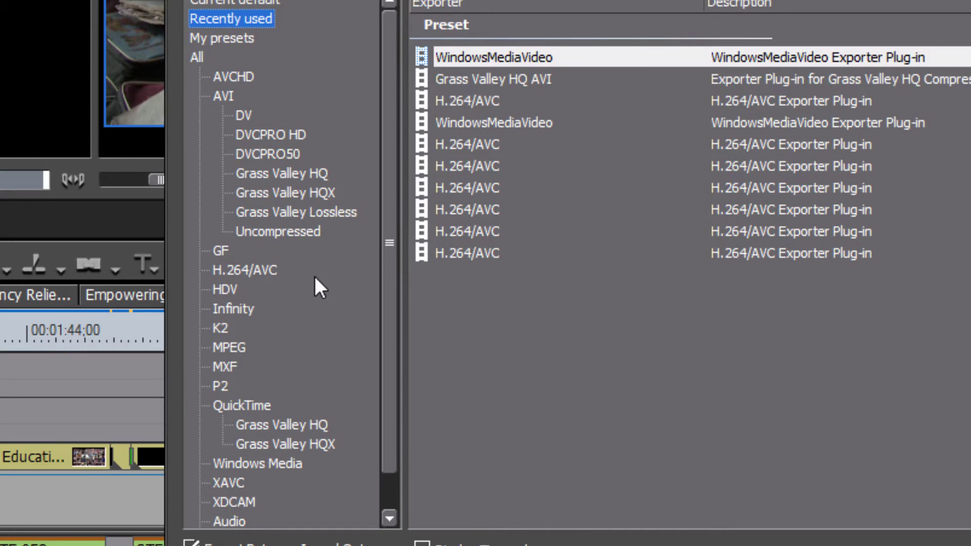
click(245, 115)
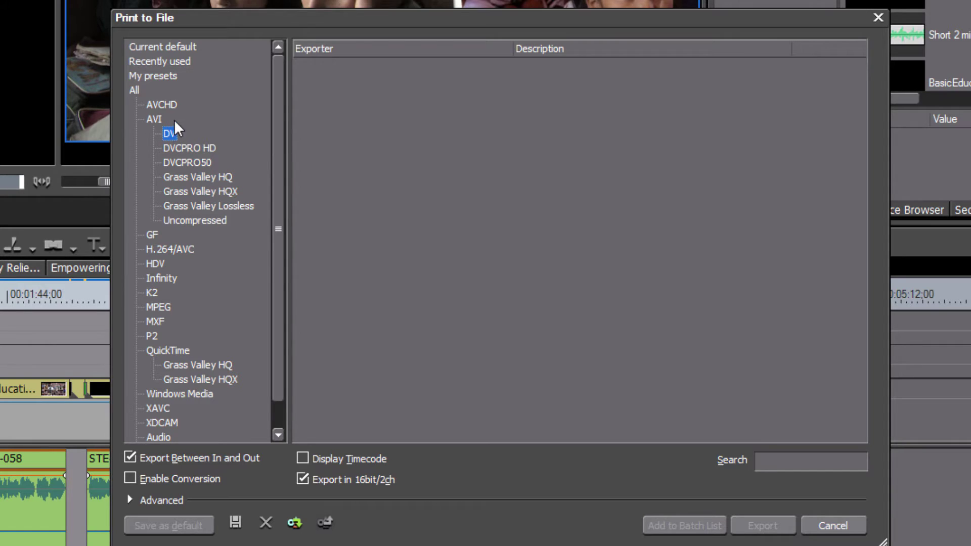
Browse DVCPRO50, DV, DVCPRO HD and Grass Valley HQ, ending on Uncompressed with five 1920x1080 presets.
click(172, 162)
click(168, 134)
click(175, 149)
click(175, 161)
click(183, 178)
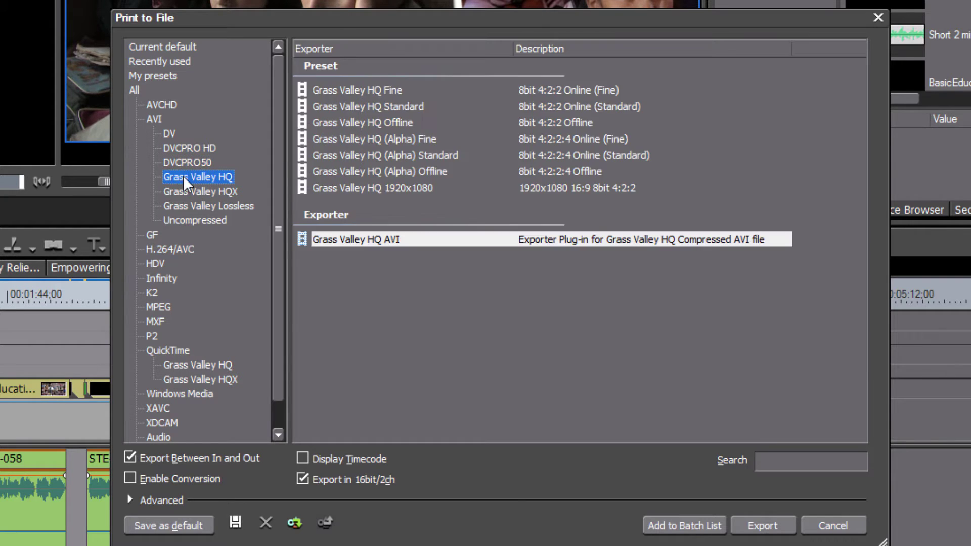
click(197, 221)
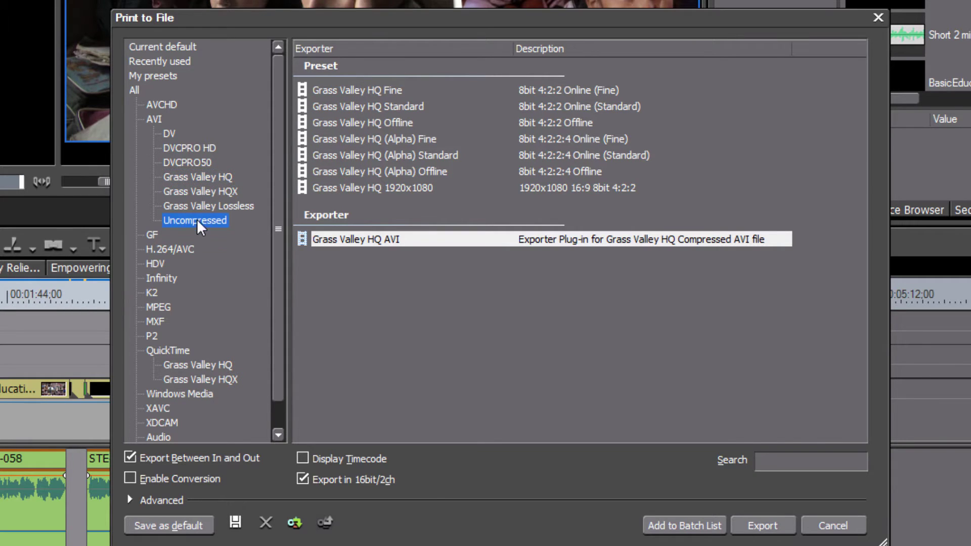
Select Grass Valley HQ under AVI to list its seven presets, including Fine, Standard and Offline.
click(196, 178)
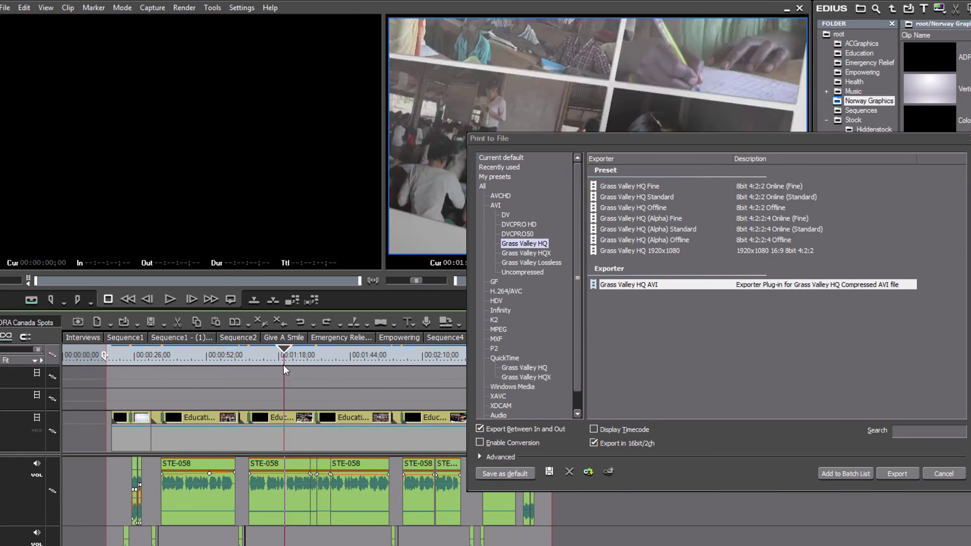
Scrub the timeline back to about 00:00:50 and play the sequence from there.
drag(281, 366, 326, 378)
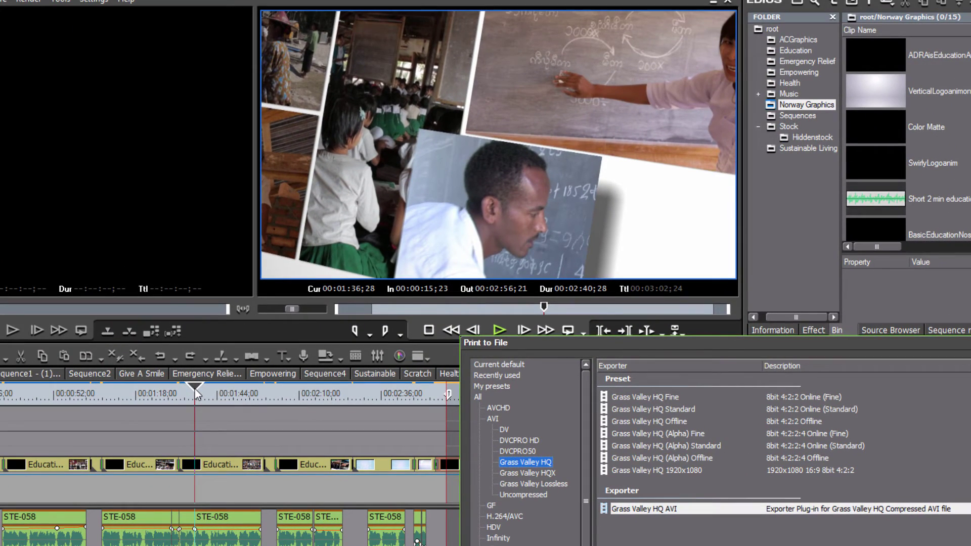
drag(198, 395, 154, 414)
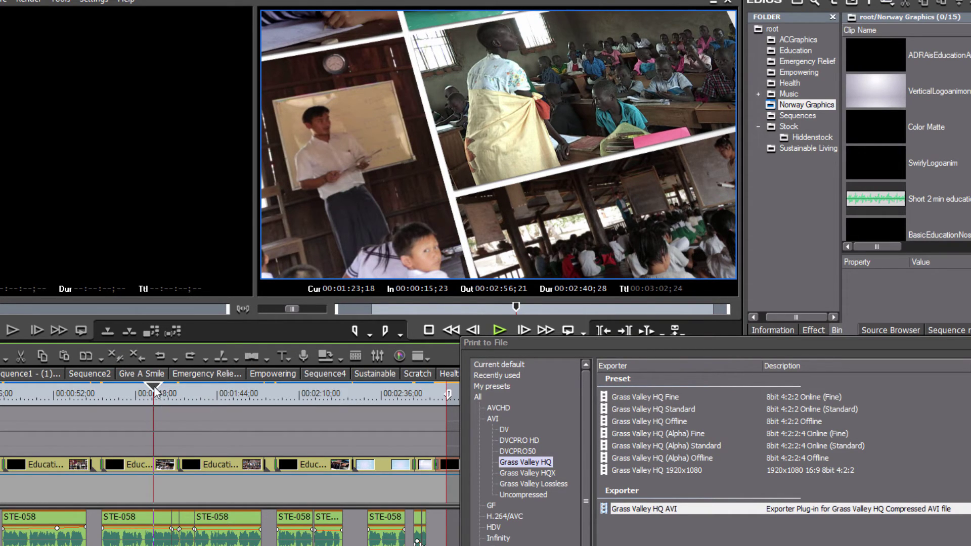
drag(154, 393, 51, 416)
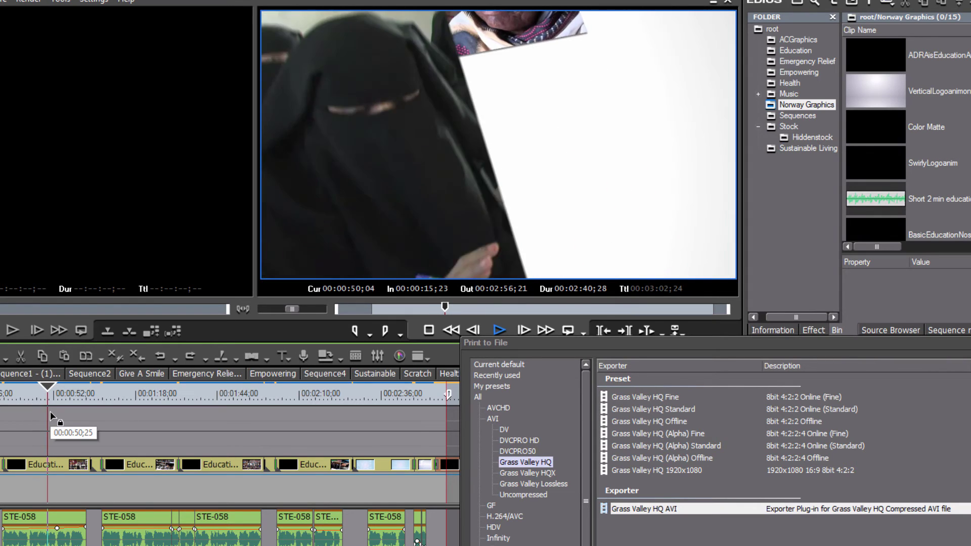
key(space)
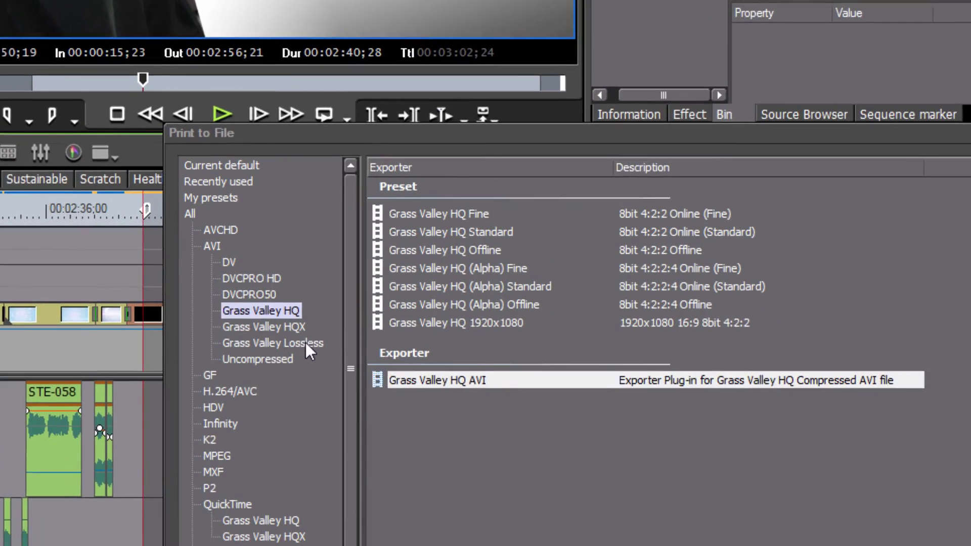
Compare Lossless and Uncompressed, then return to Grass Valley HQ and add it to the batch list.
click(555, 484)
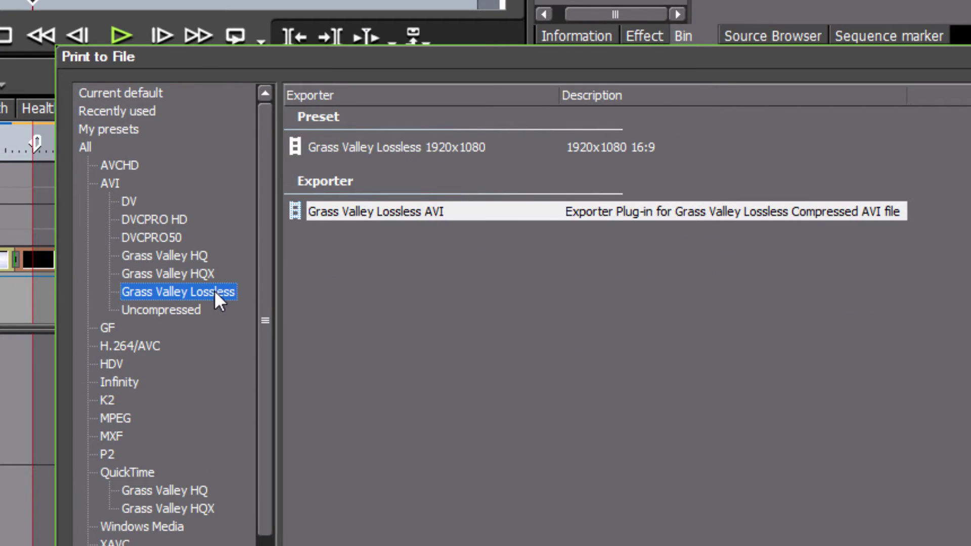
click(175, 310)
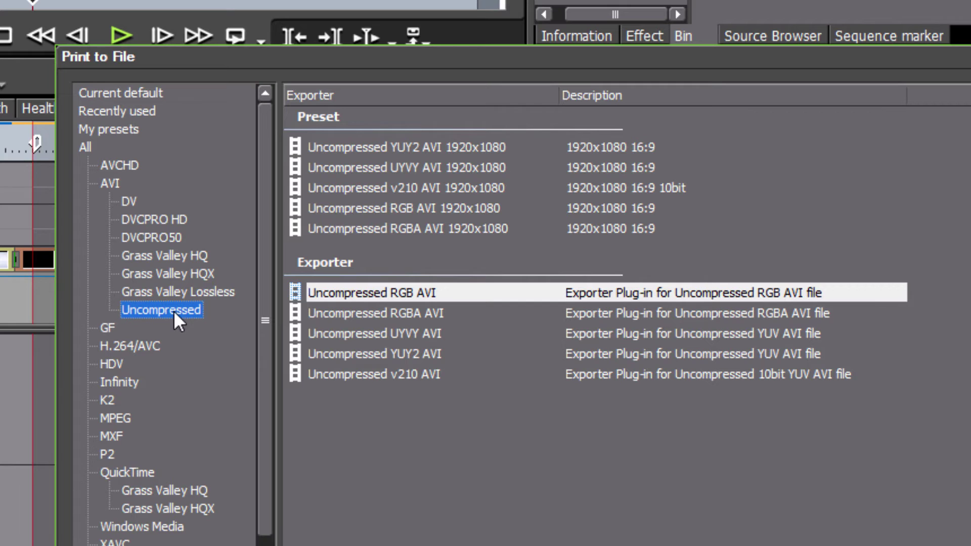
click(206, 254)
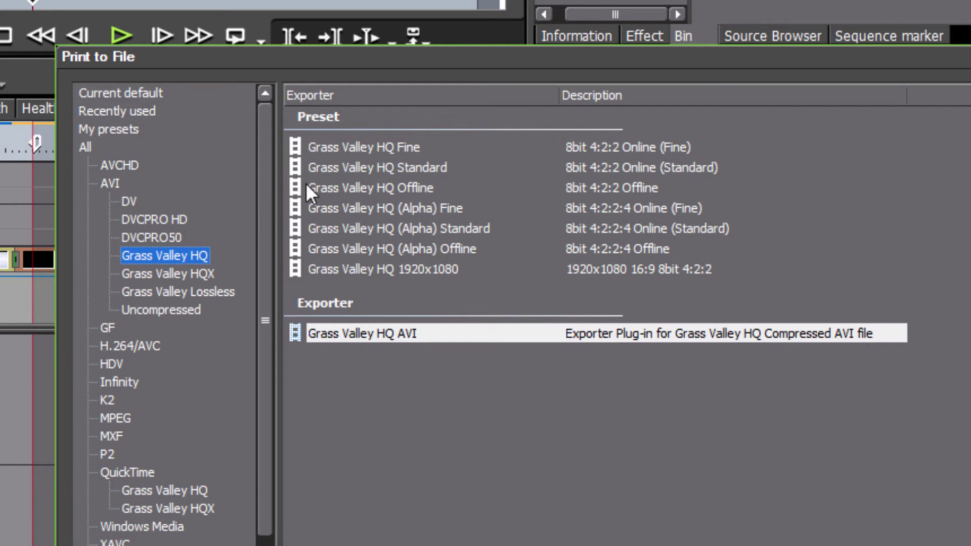
drag(490, 47, 471, 0)
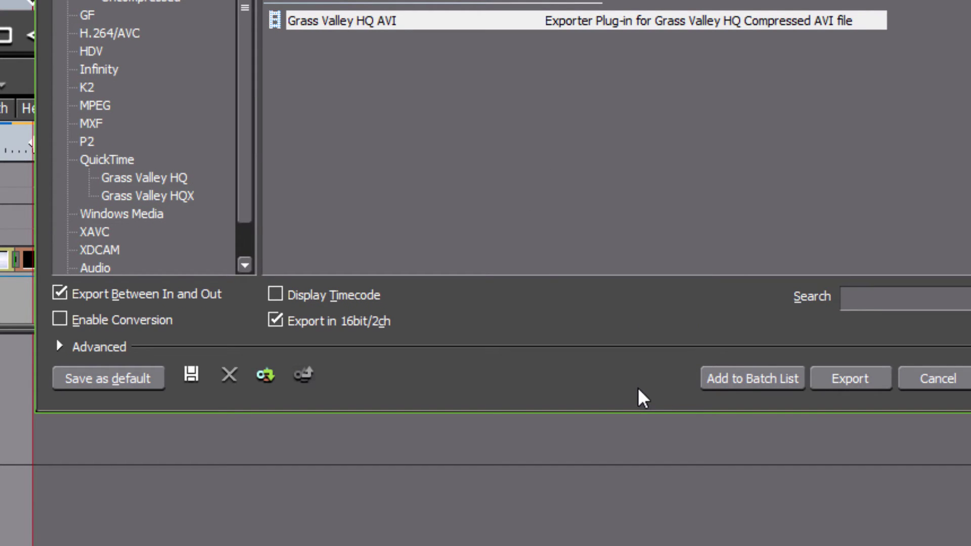
click(756, 383)
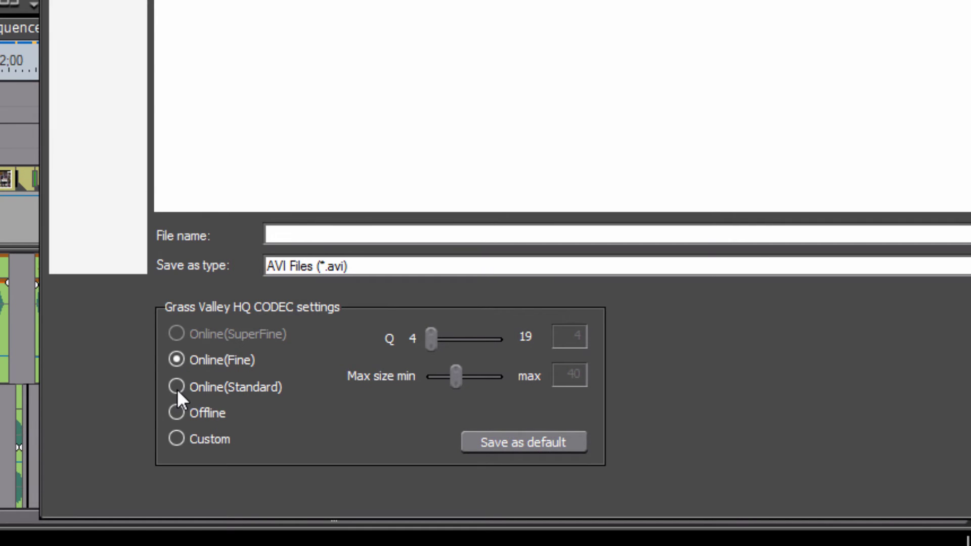
Try Online (Standard), then save Online (Fine) as the Grass Valley HQ codec default.
click(176, 388)
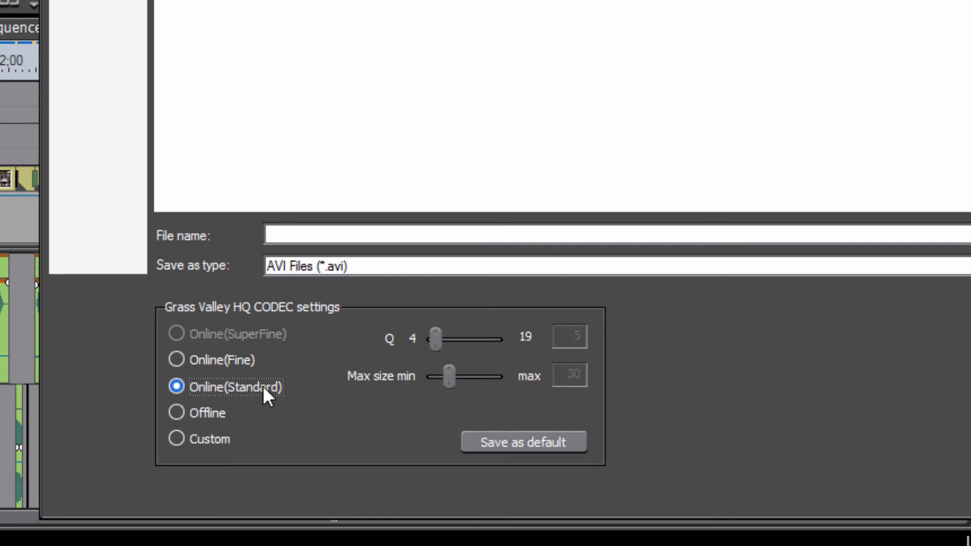
click(175, 359)
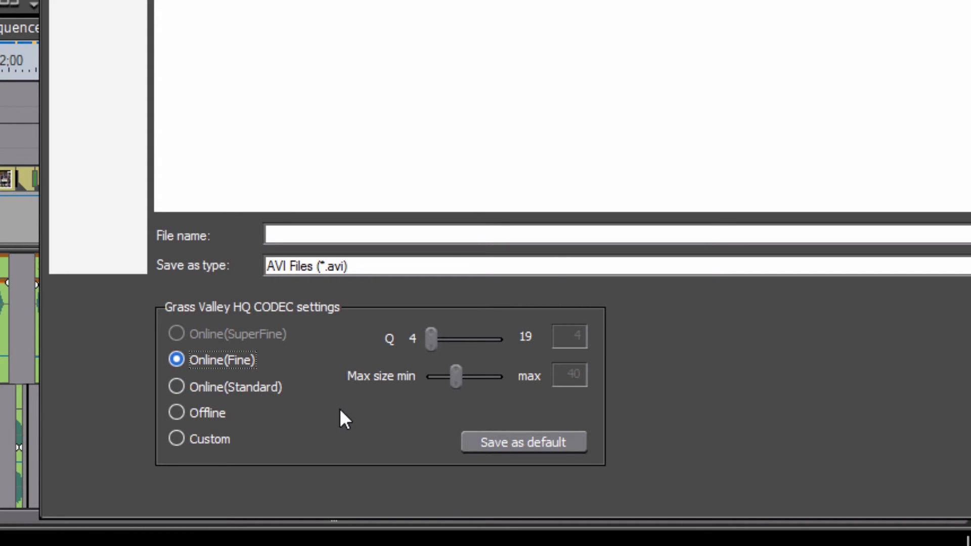
click(524, 442)
Dismiss the save dialog and reopen Print to File to show the Grass Valley HQX AVI presets.
key(Escape)
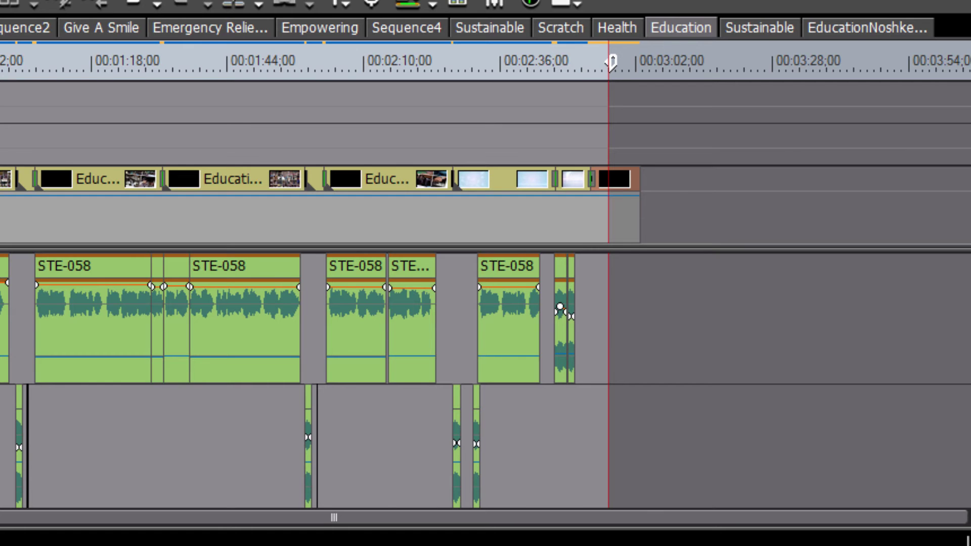
key(F11)
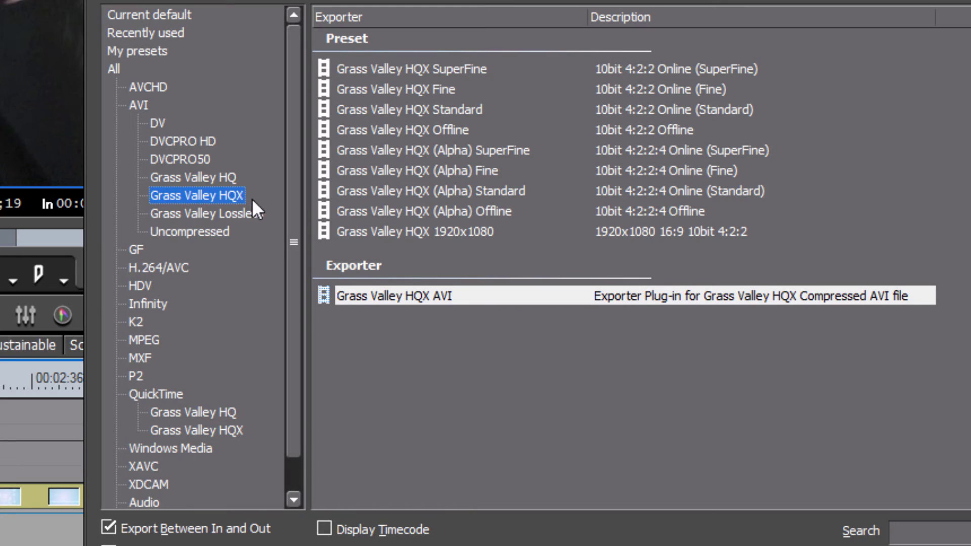
Select Grass Valley Lossless under AVI to show its single 1920x1080 preset and exporter.
click(239, 214)
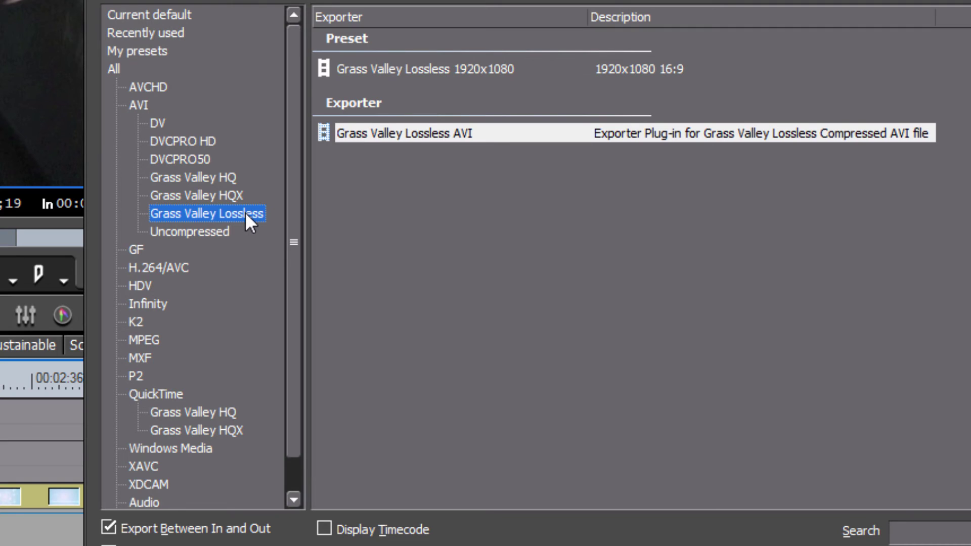
Switch between Uncompressed and Grass Valley HQ, end on Uncompressed, and scroll the tree to its end.
click(206, 233)
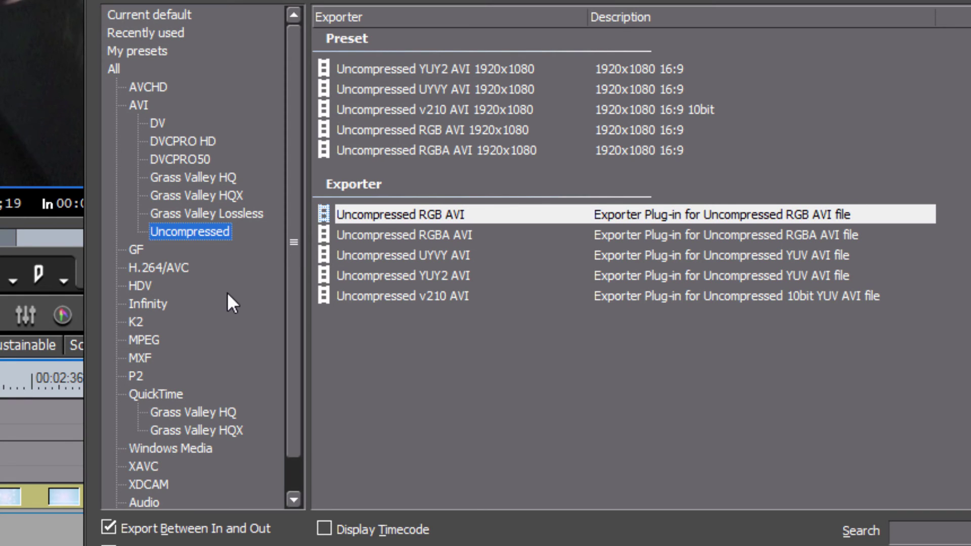
click(195, 178)
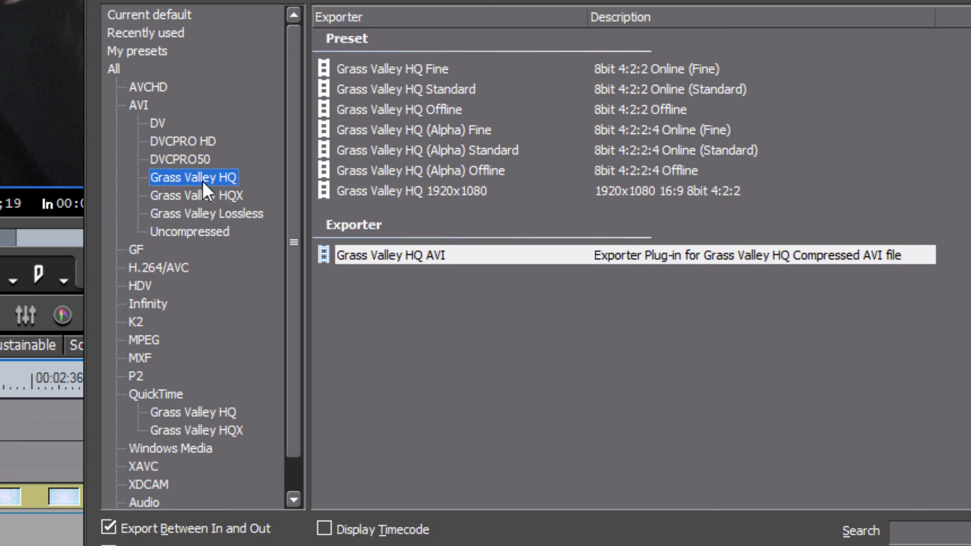
click(194, 233)
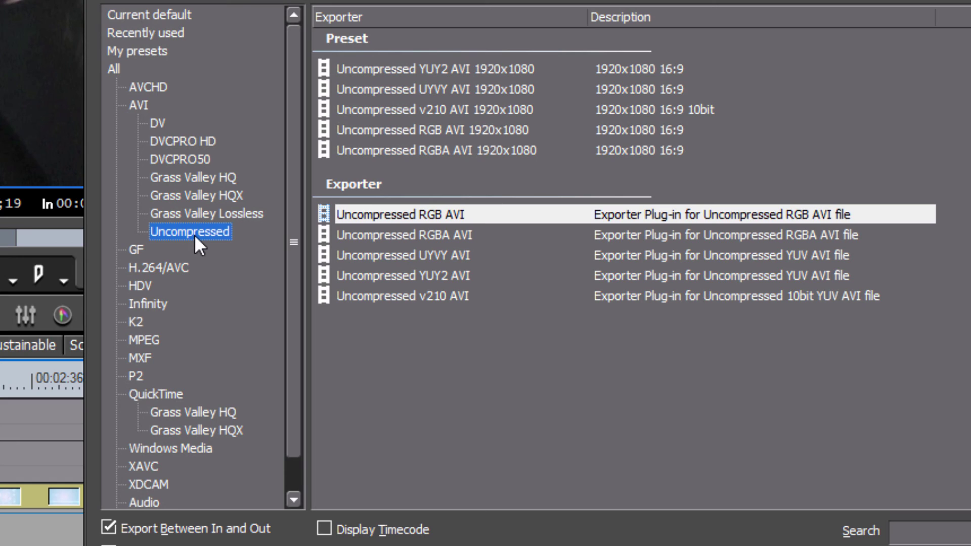
scroll(295, 385, down, 1)
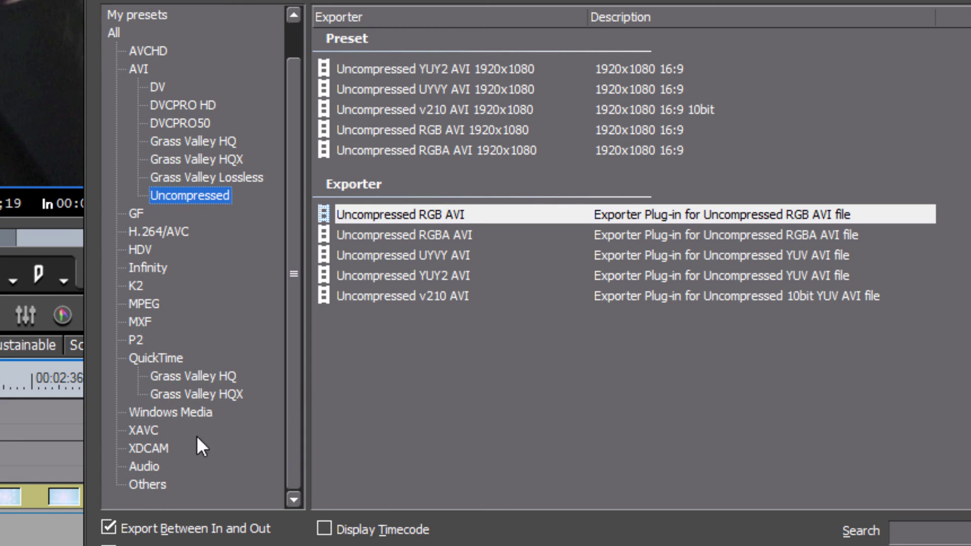
Open the XDCAM HD 422 exporter settings and check its 50Mbps bit rate.
click(155, 449)
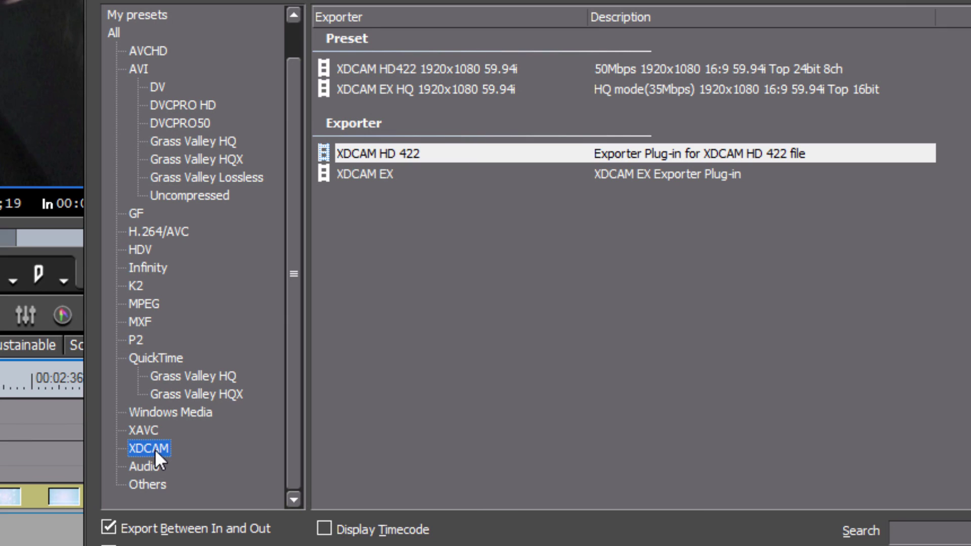
double_click(433, 157)
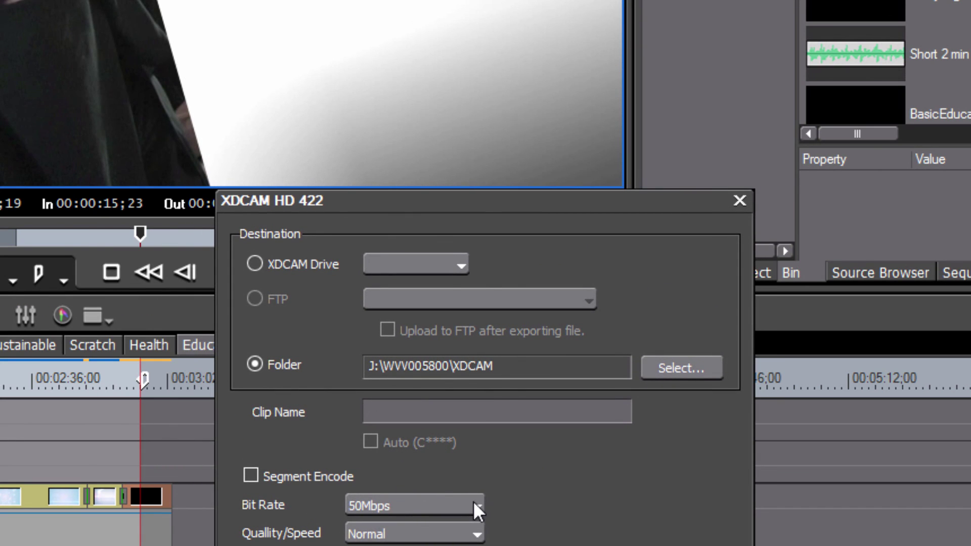
click(474, 503)
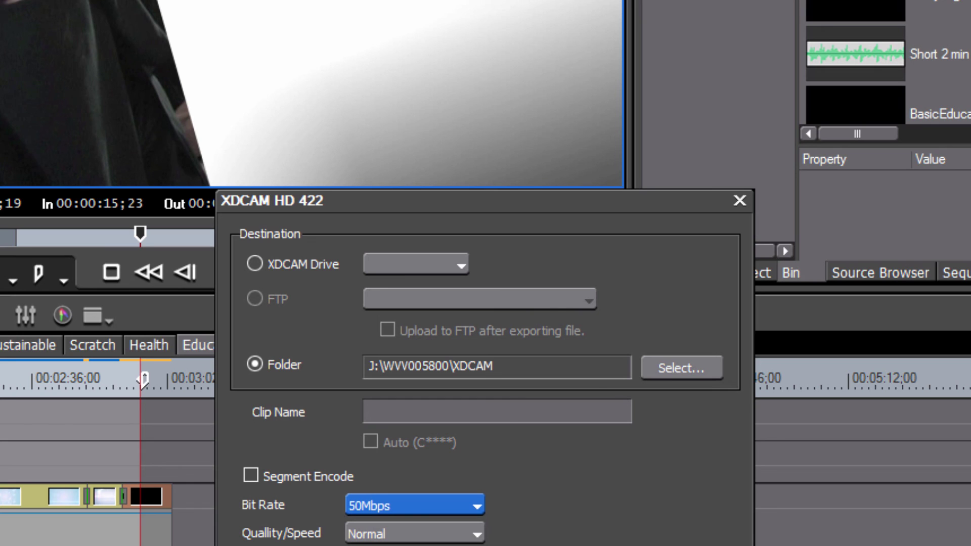
Close the XDCAM HD 422 settings and reopen Print to File, scrolling to the WindowsMediaVideo and H.264/AVC presets.
key(Return)
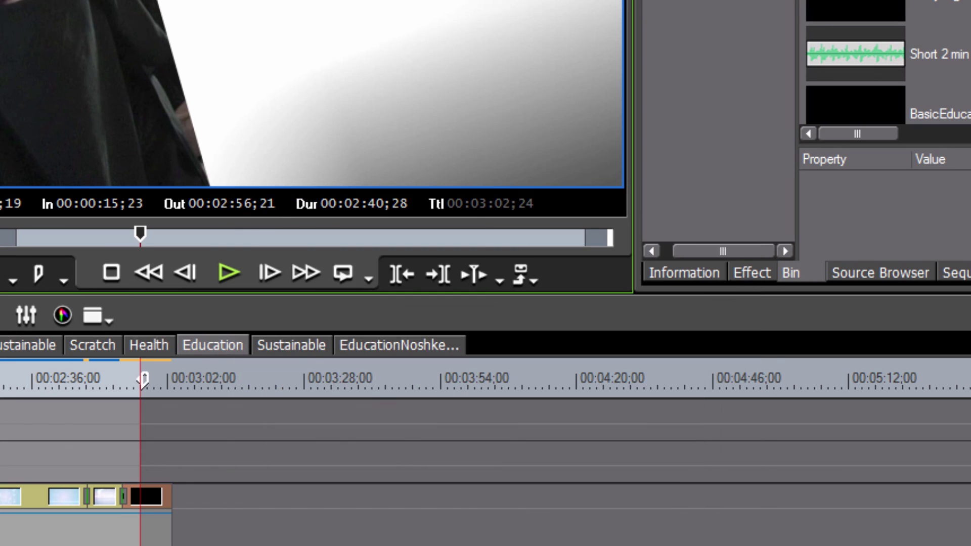
key(F11)
scroll(301, 314, down, 1)
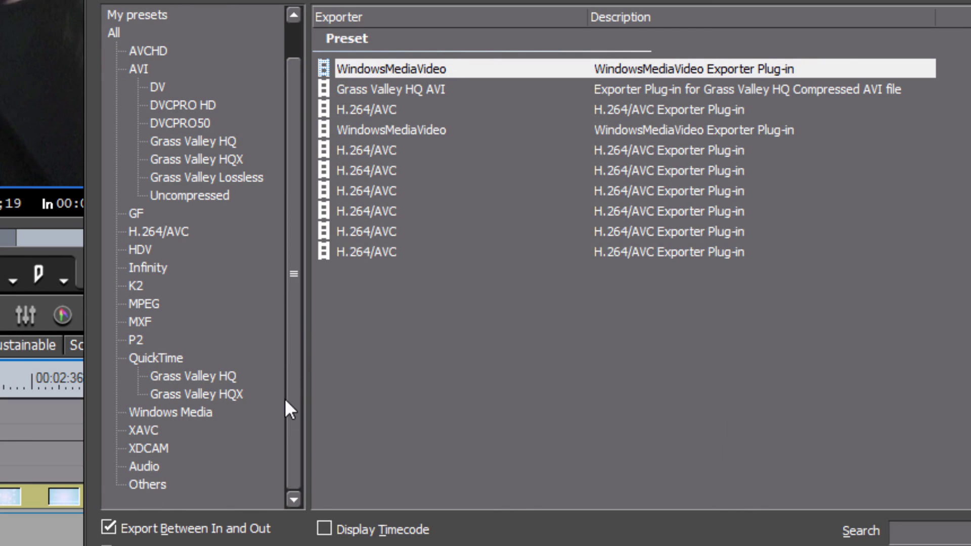